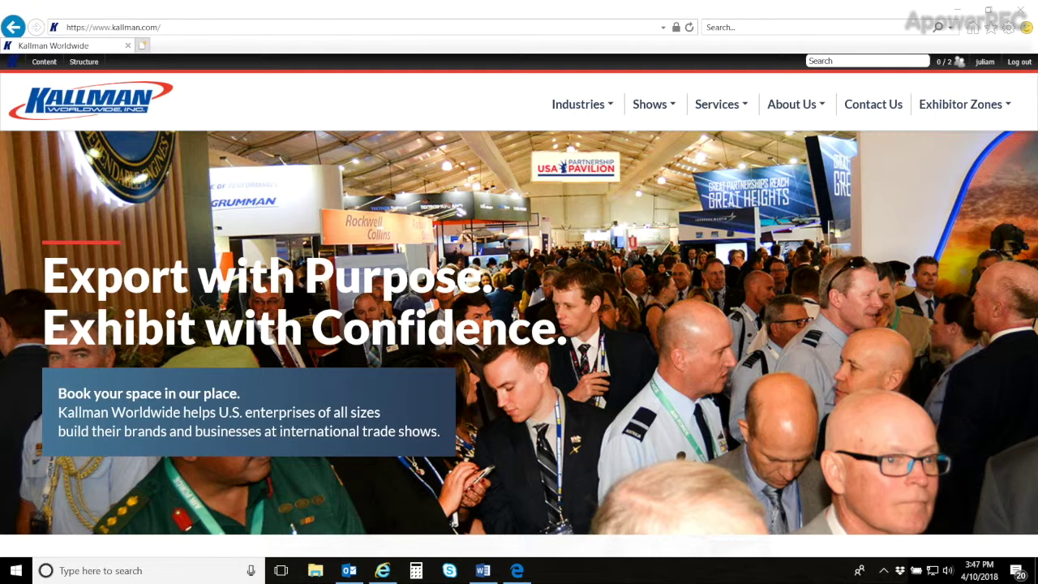
- Bring up the Exhibitor Zones dropdown listing the six 2018 trade shows, including ONS 2018
mouse_move(947, 106)
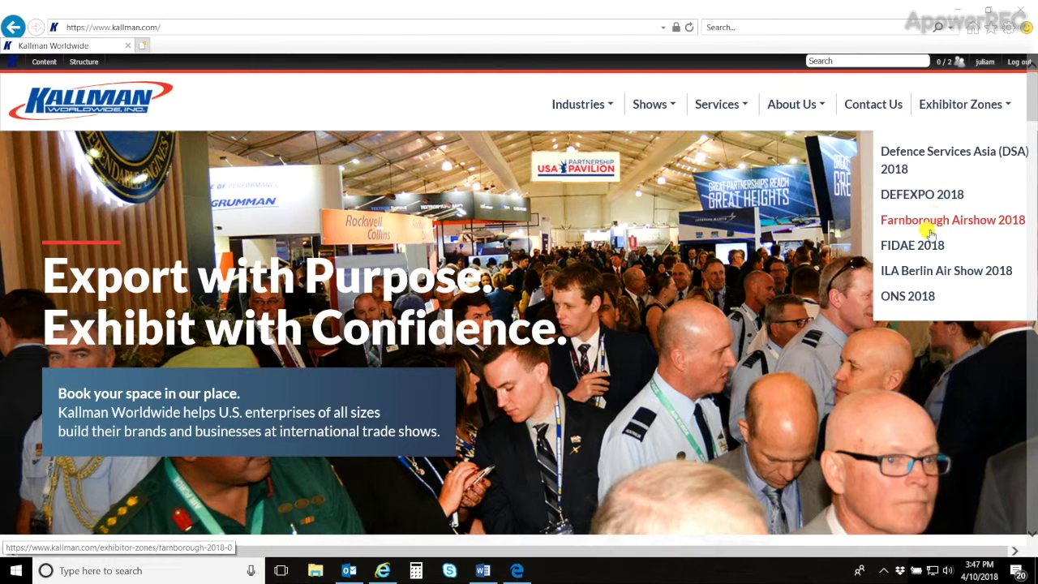
- Open the ONS 2018 exhibitor zone page and expand its Graphics accordion section
click(920, 296)
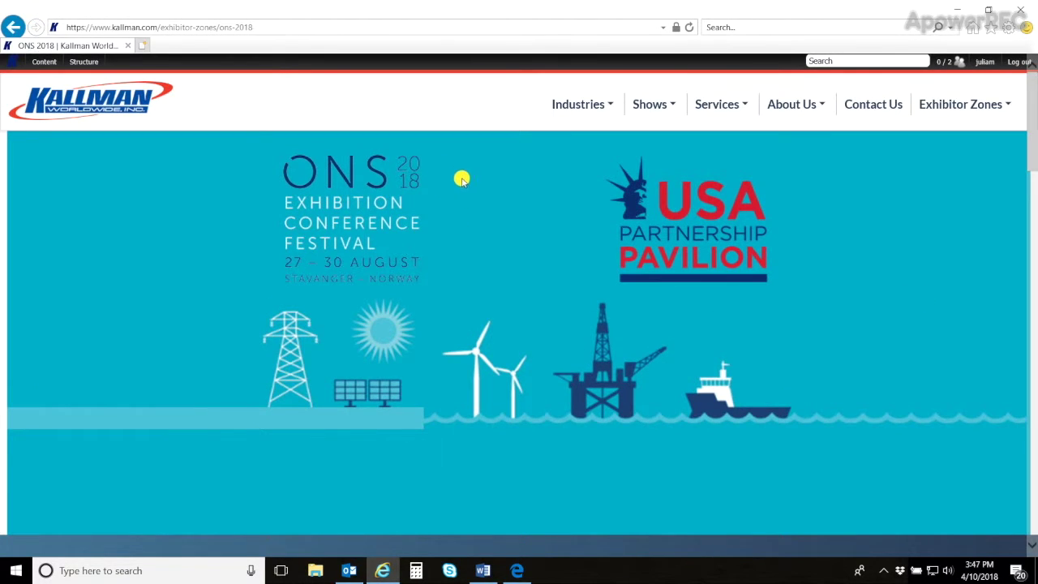
scroll(478, 189, down, 3)
scroll(478, 191, down, 4)
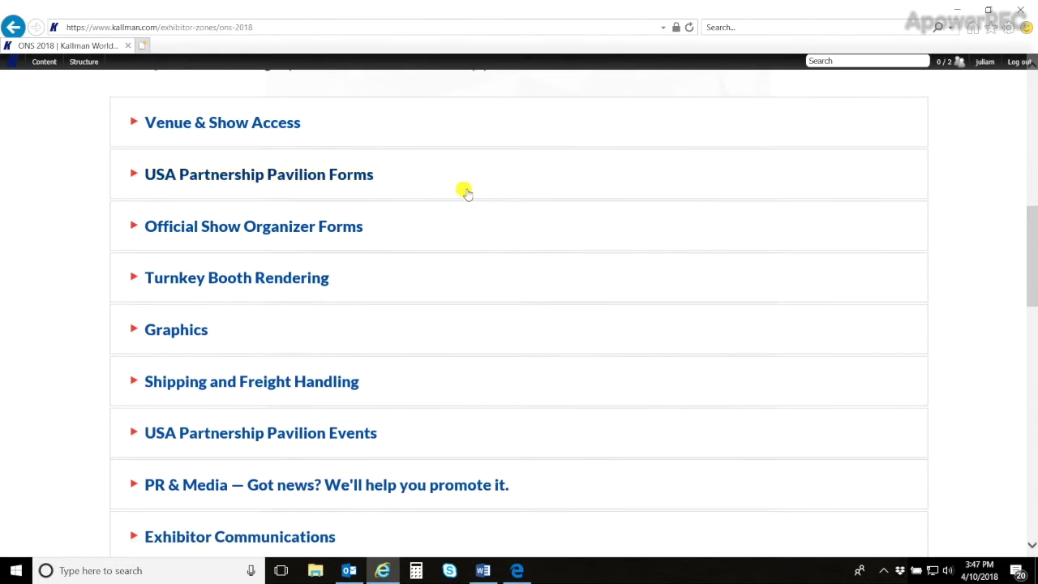
click(172, 333)
scroll(360, 289, down, 3)
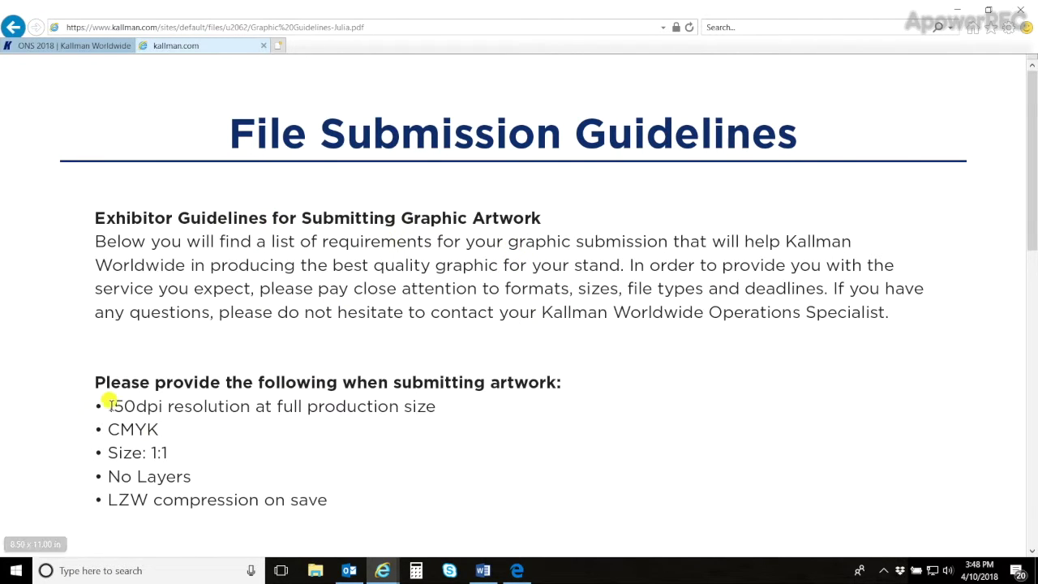
scroll(450, 391, down, 2)
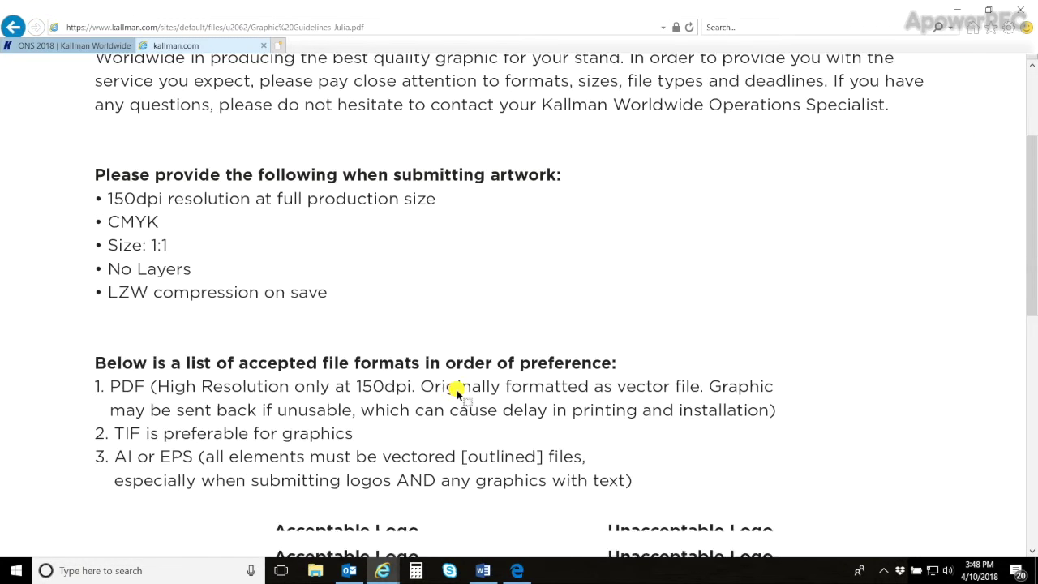
scroll(444, 388, down, 1)
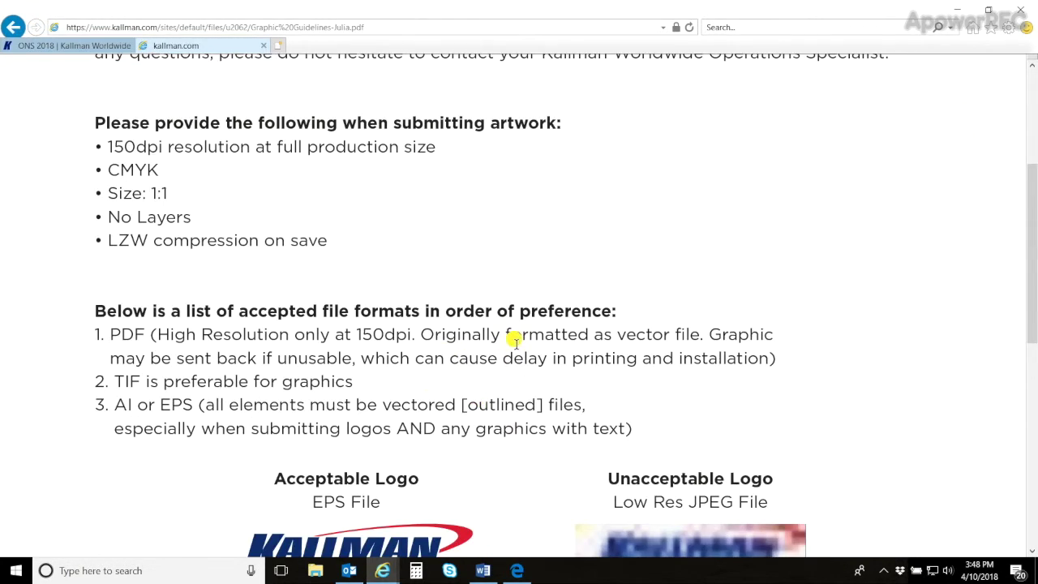
scroll(507, 342, down, 2)
scroll(516, 345, down, 2)
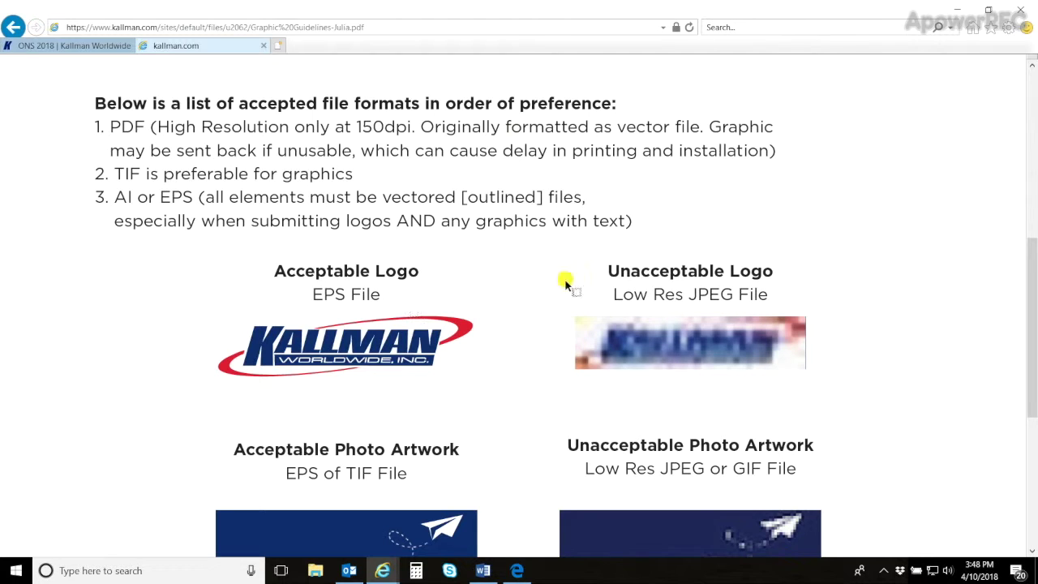
scroll(912, 293, down, 1)
scroll(896, 311, down, 3)
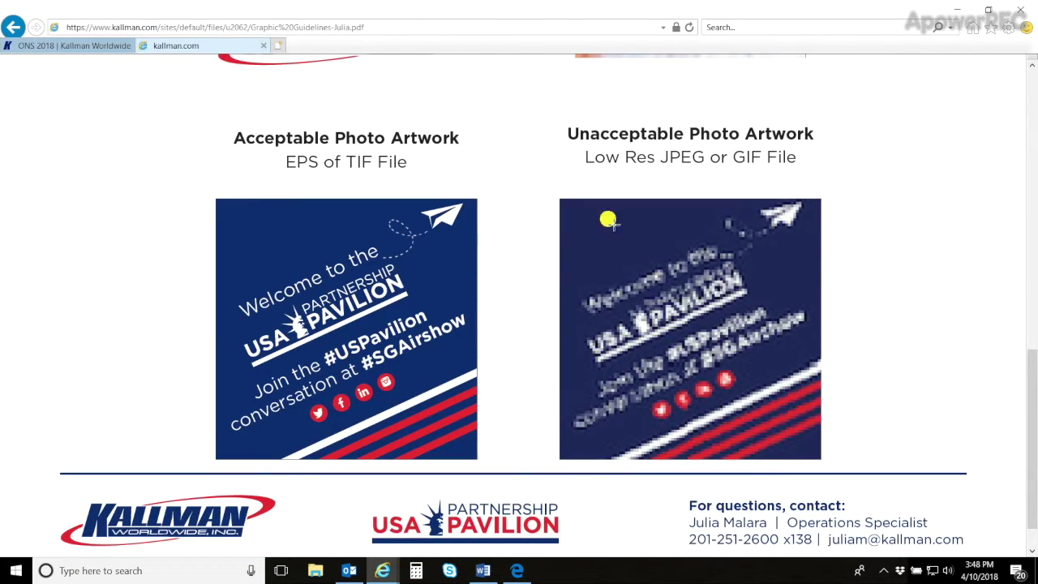
click(261, 46)
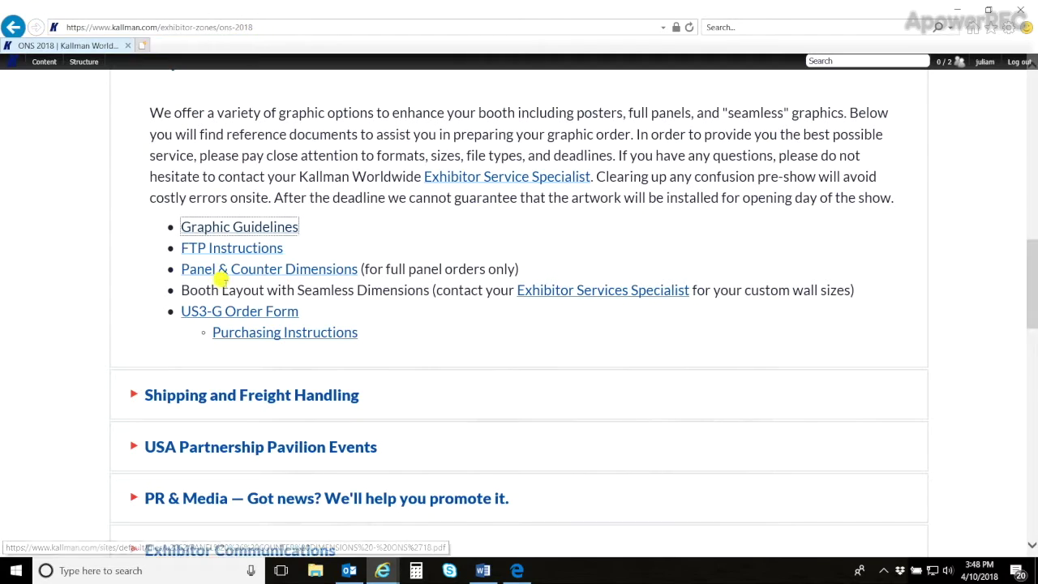
click(224, 250)
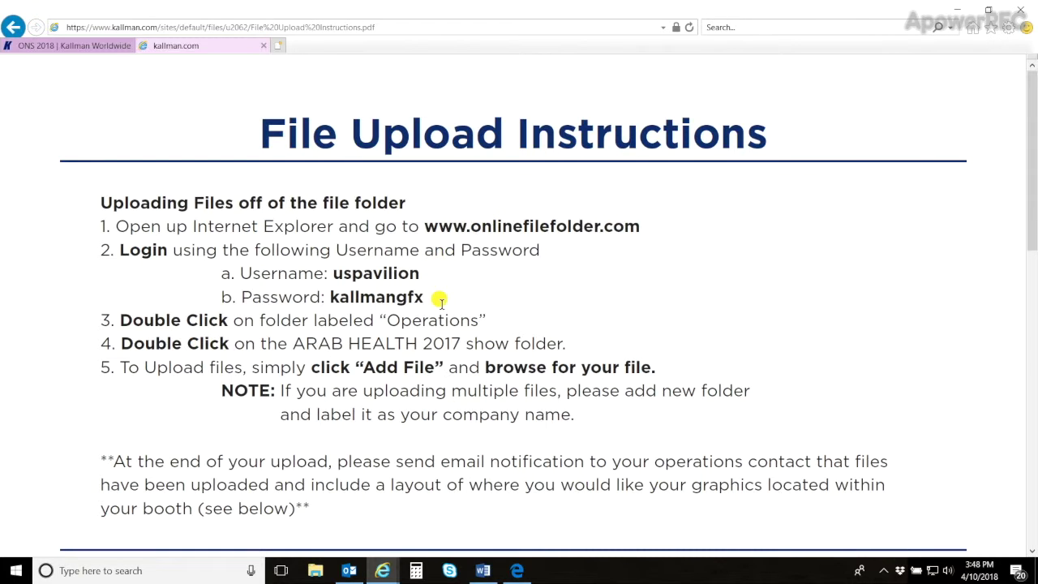
click(499, 226)
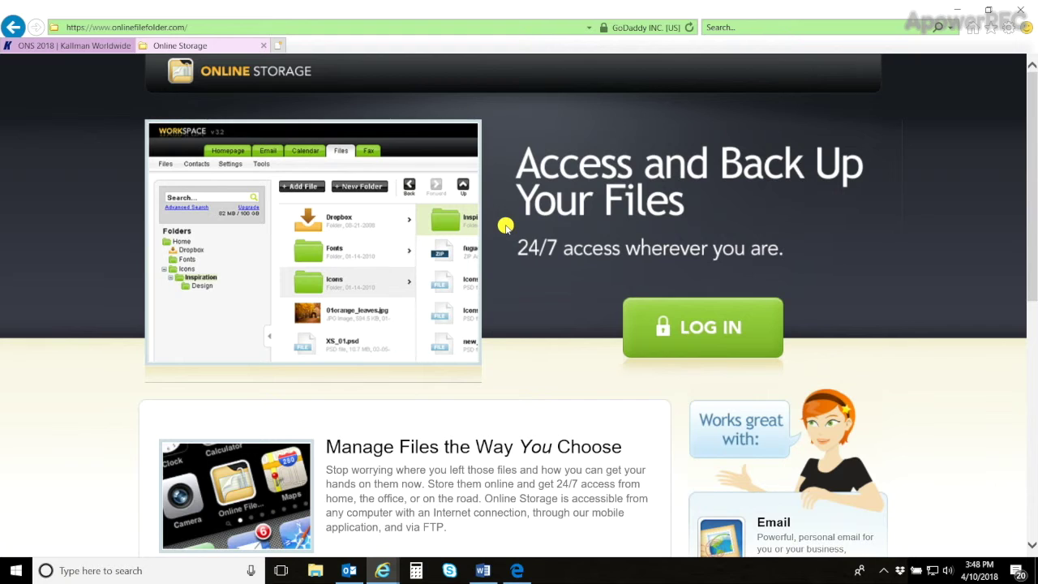
- Sign in, then create a folder named Kallman inside ONS 2018 and open it
click(737, 328)
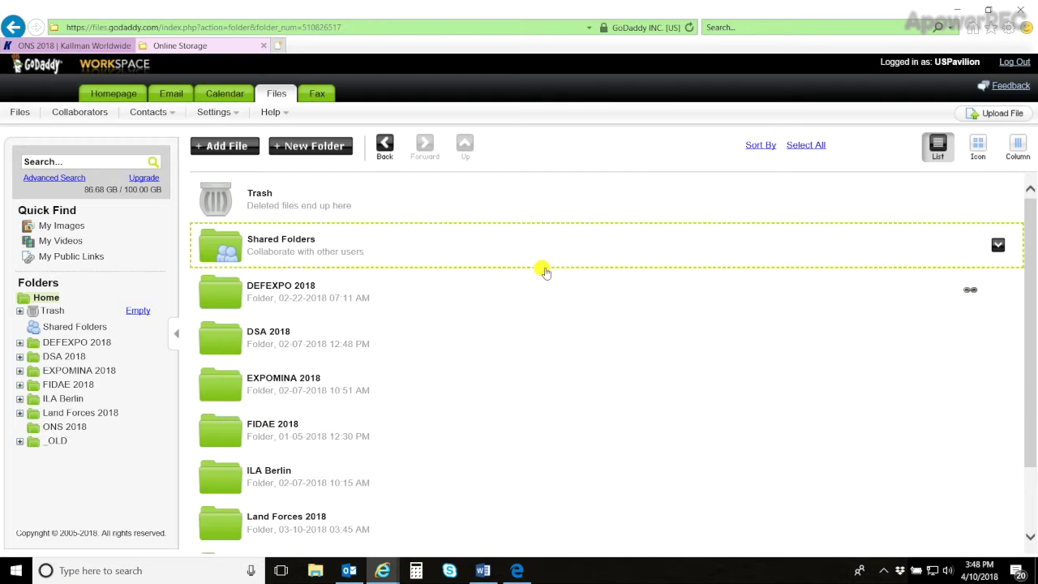
scroll(477, 281, down, 1)
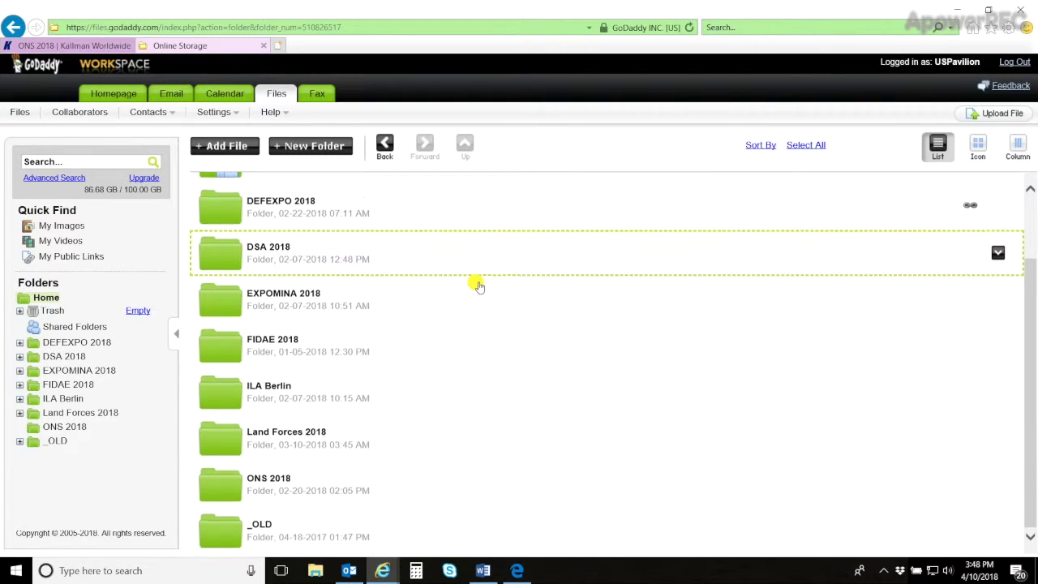
double_click(319, 477)
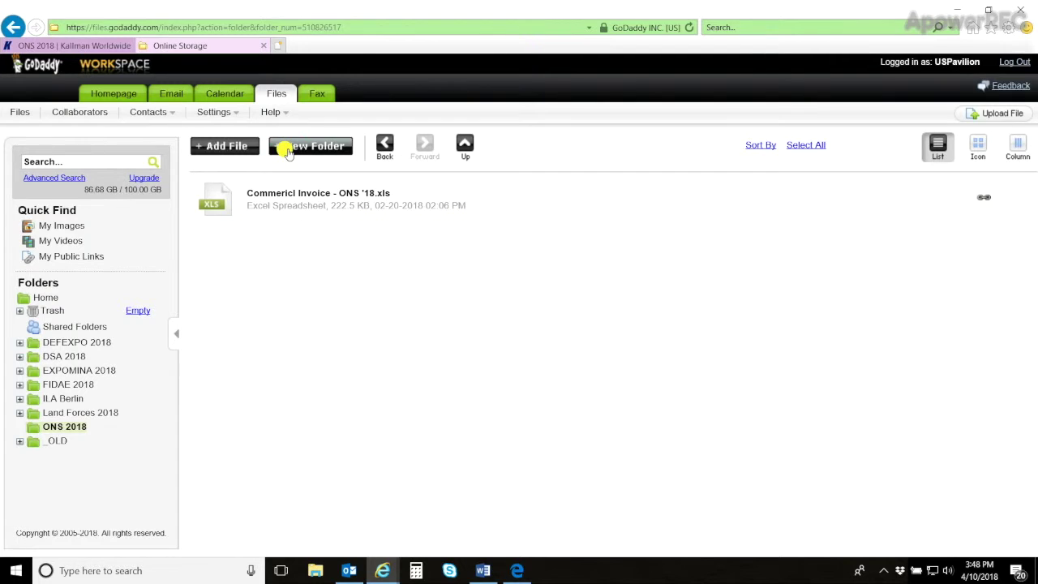
click(288, 151)
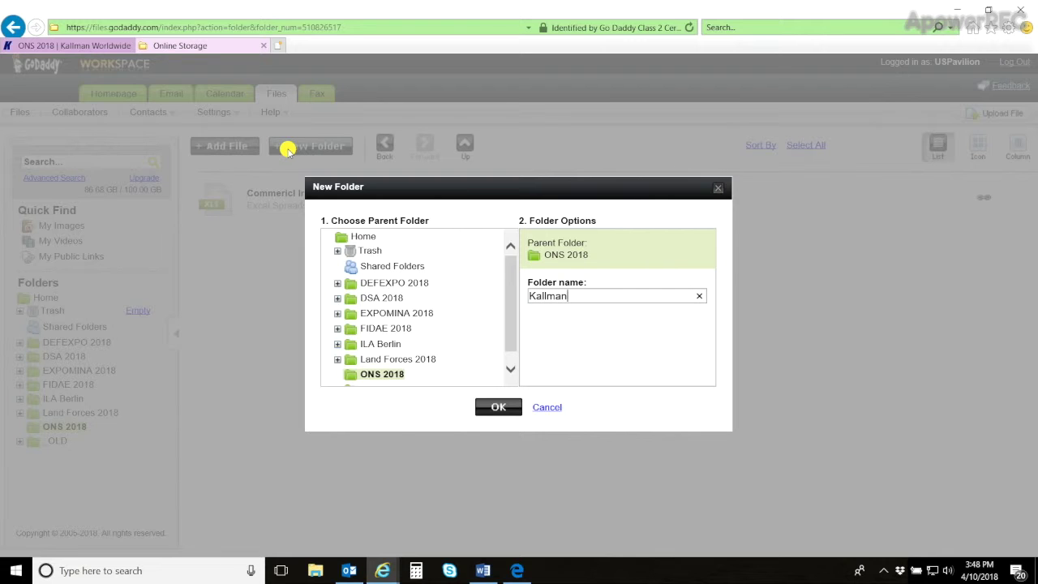
click(483, 406)
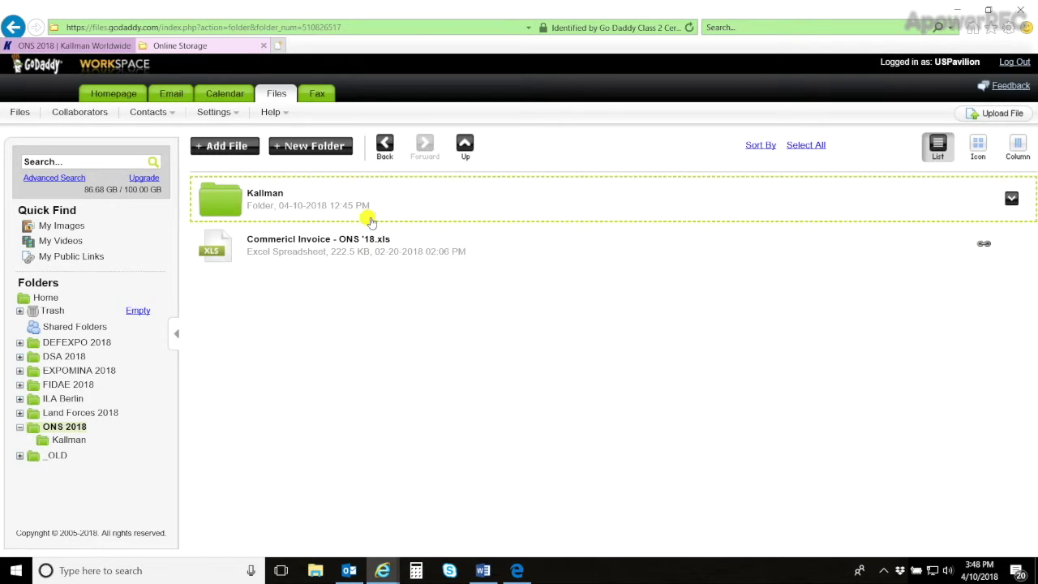
double_click(337, 207)
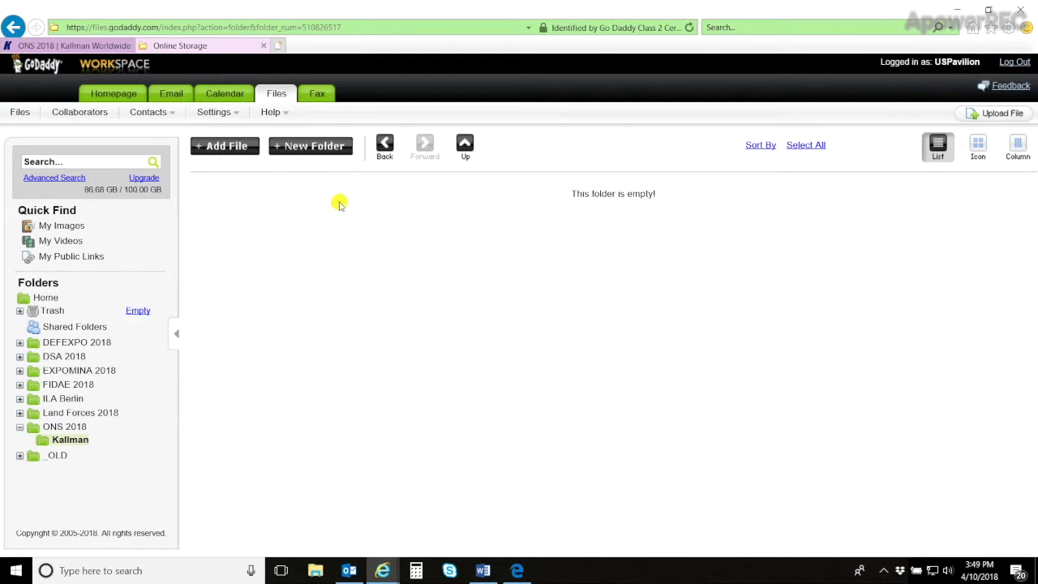
- Upload ONS2018_Header.jpg into the Kallman folder, then close the Online Storage tab
click(221, 147)
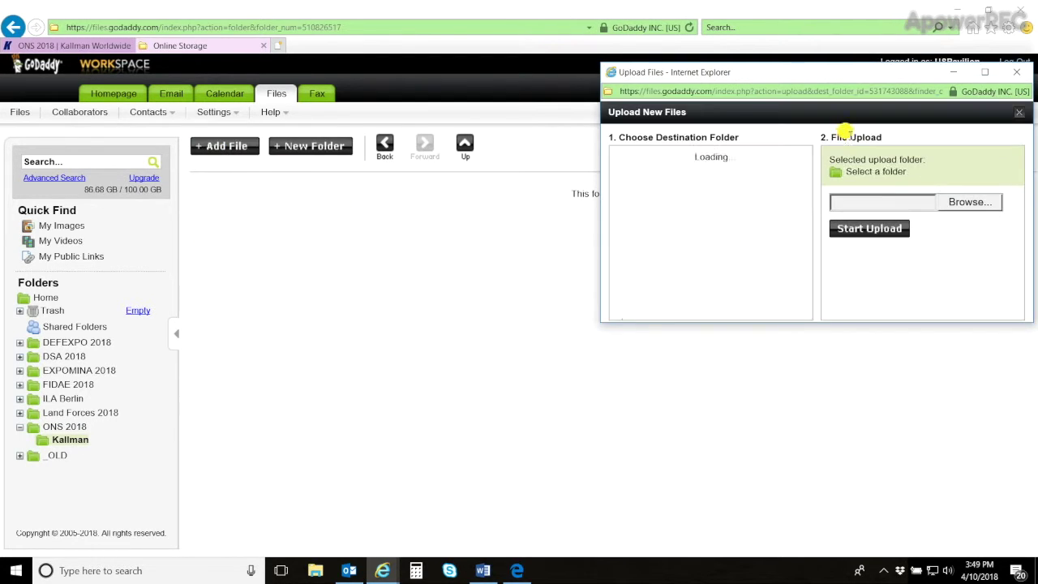
click(979, 202)
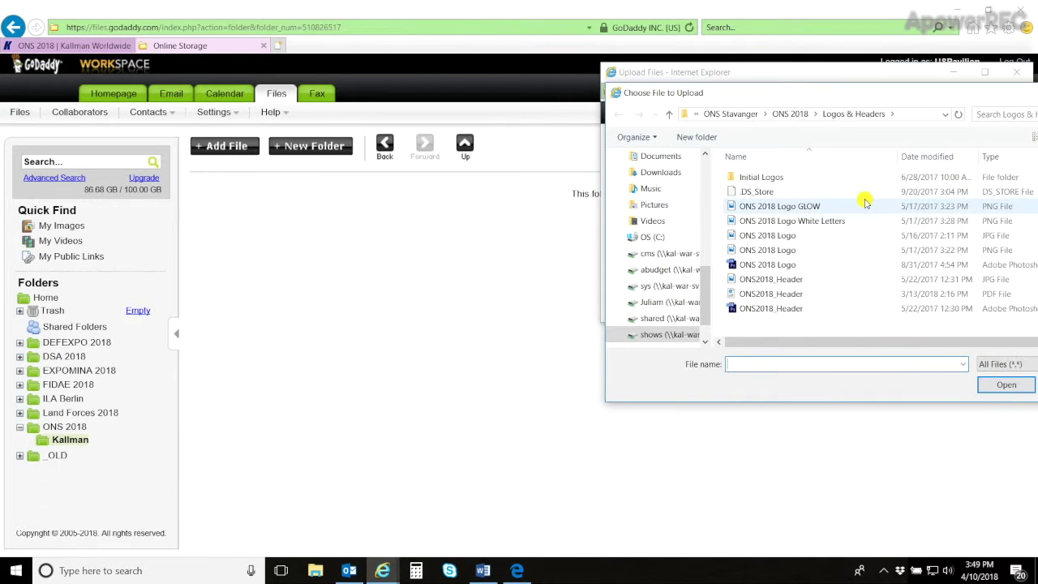
double_click(776, 293)
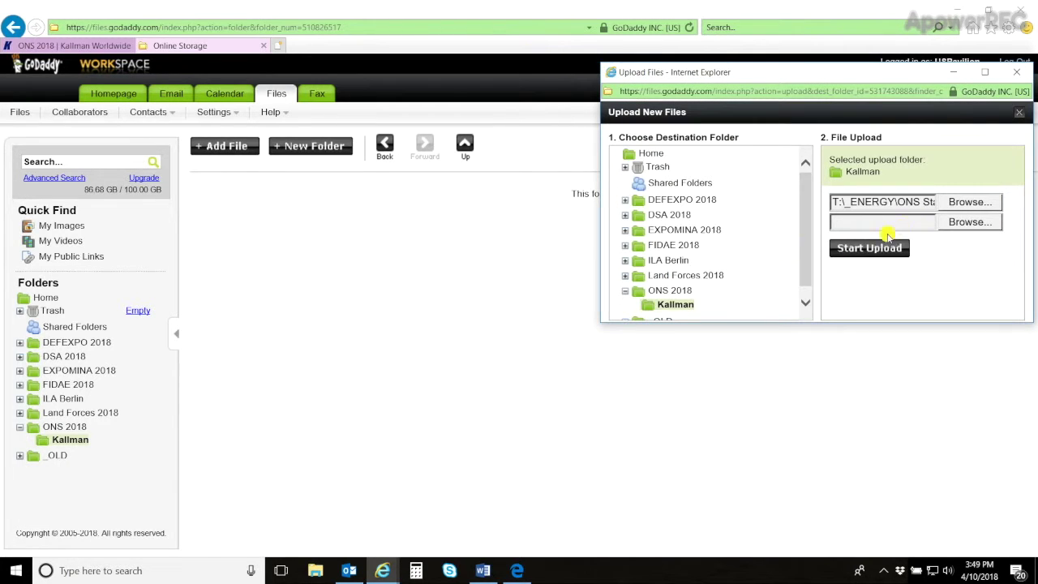
click(892, 250)
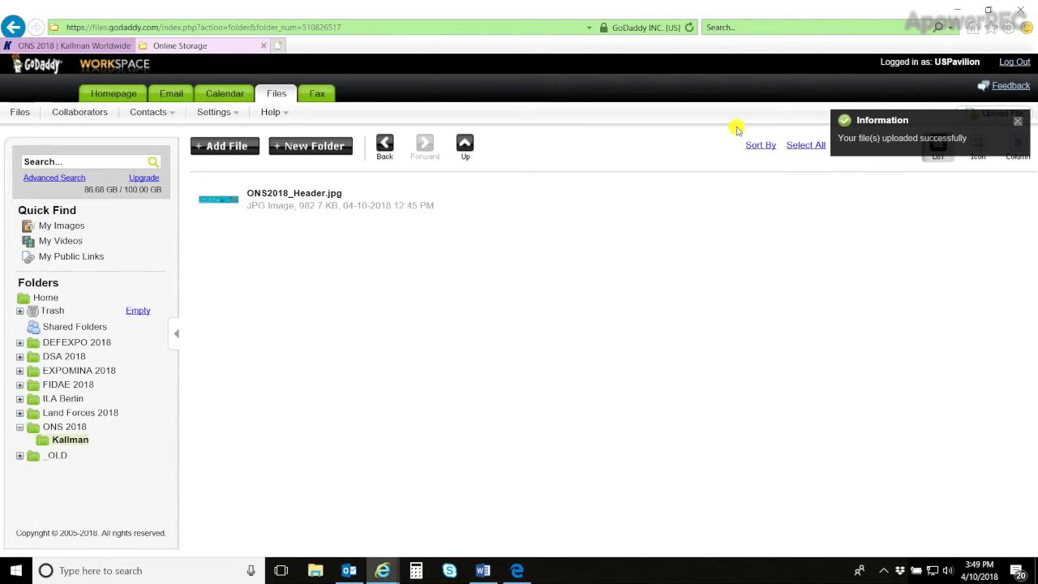
click(263, 46)
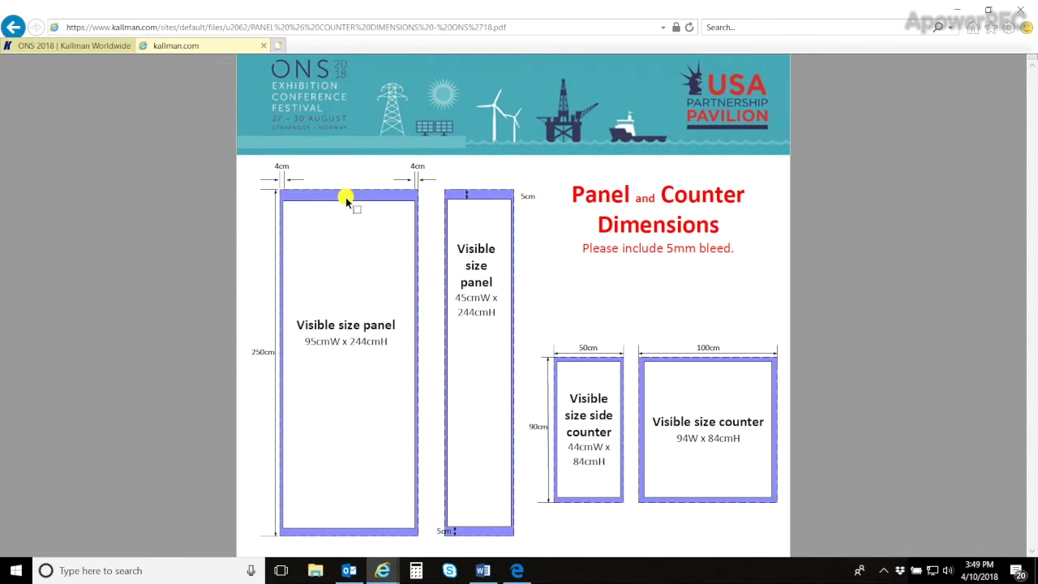
- Close the Panel and Counter Dimensions PDF tab to return to the Graphics links
click(264, 45)
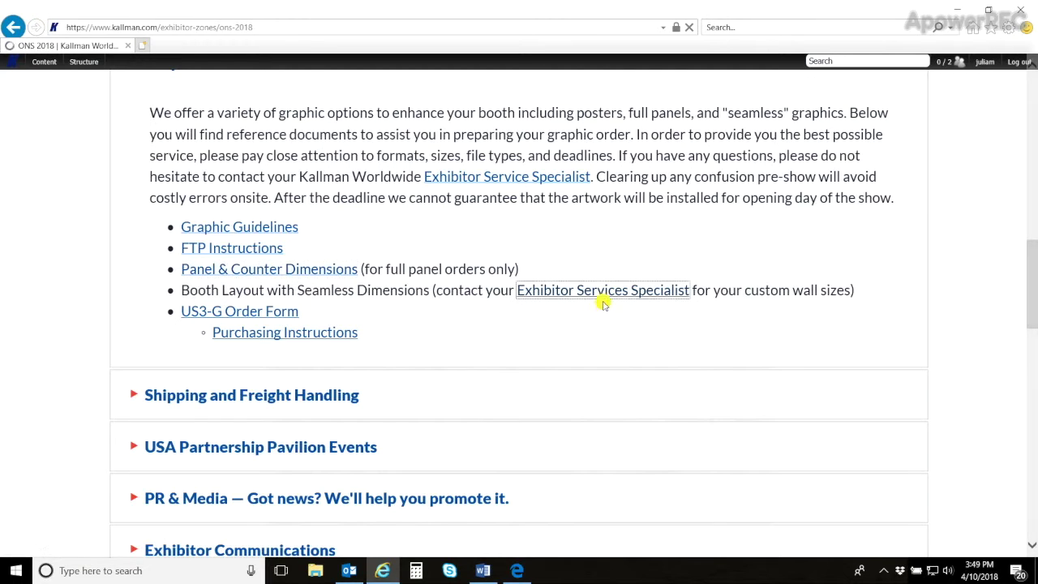
- Review the Purge Solutions booth layout PDF, highlighting the panel A dimensions, then close it
click(513, 572)
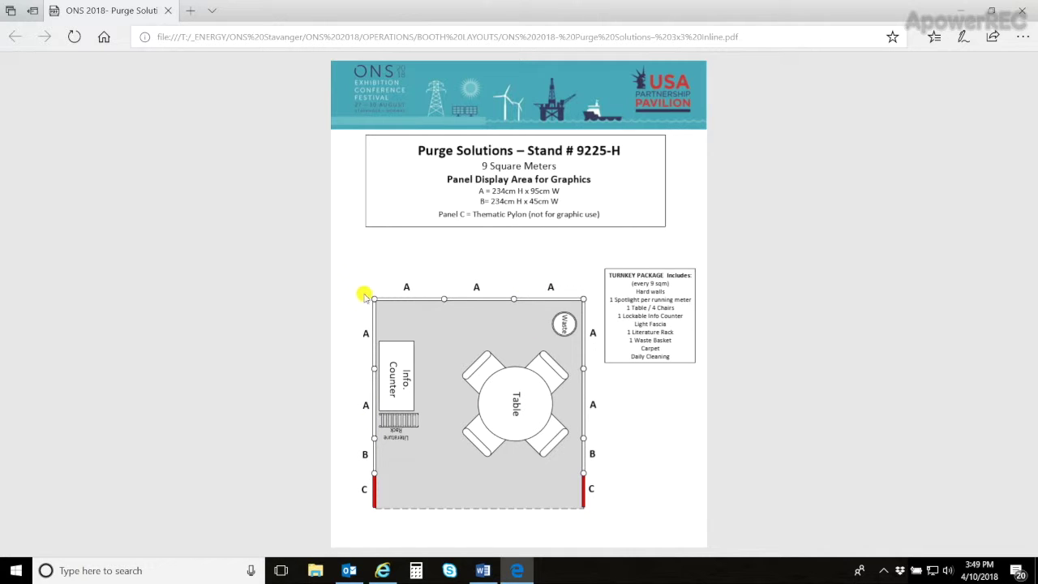
drag(478, 188, 561, 188)
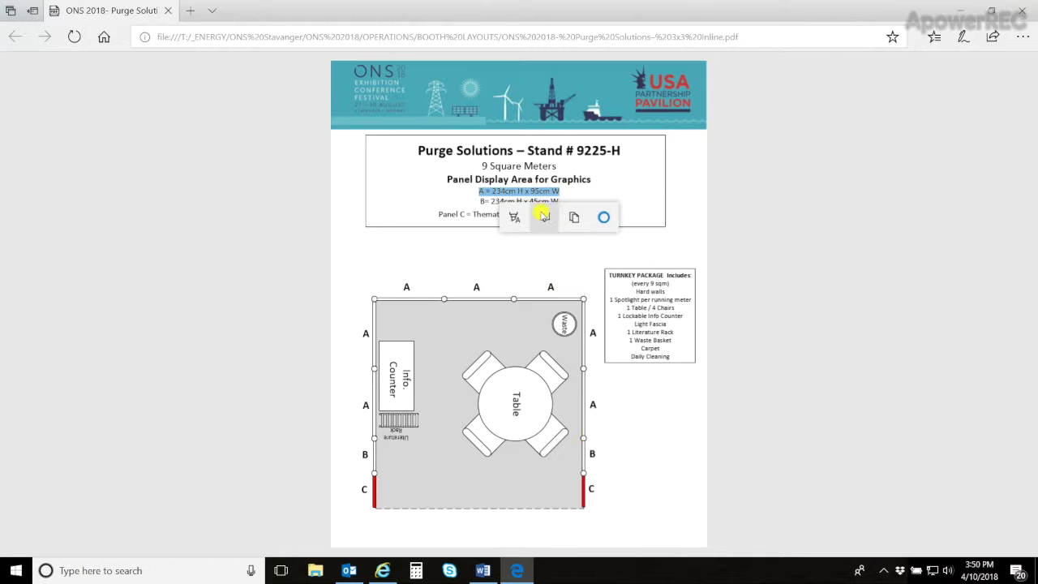
click(435, 250)
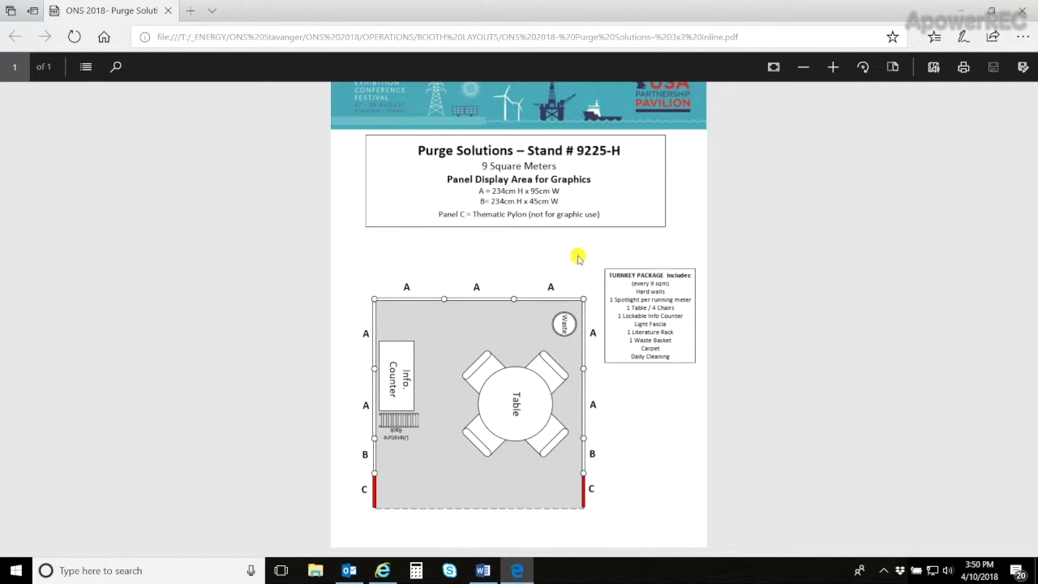
click(168, 10)
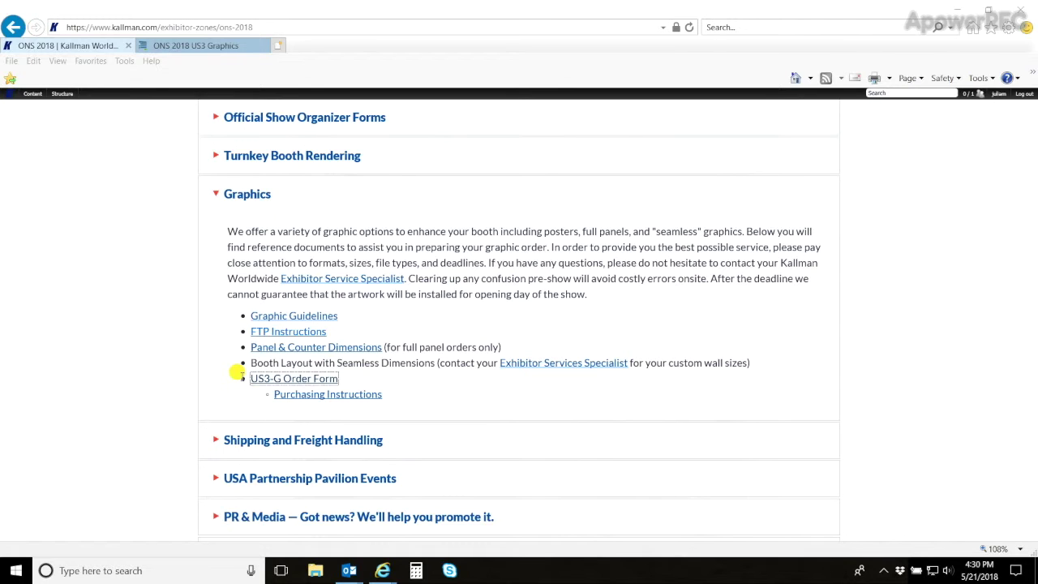
- Switch to the ONS 2018 US3 Graphics order form and scroll to its Graphics options
click(185, 47)
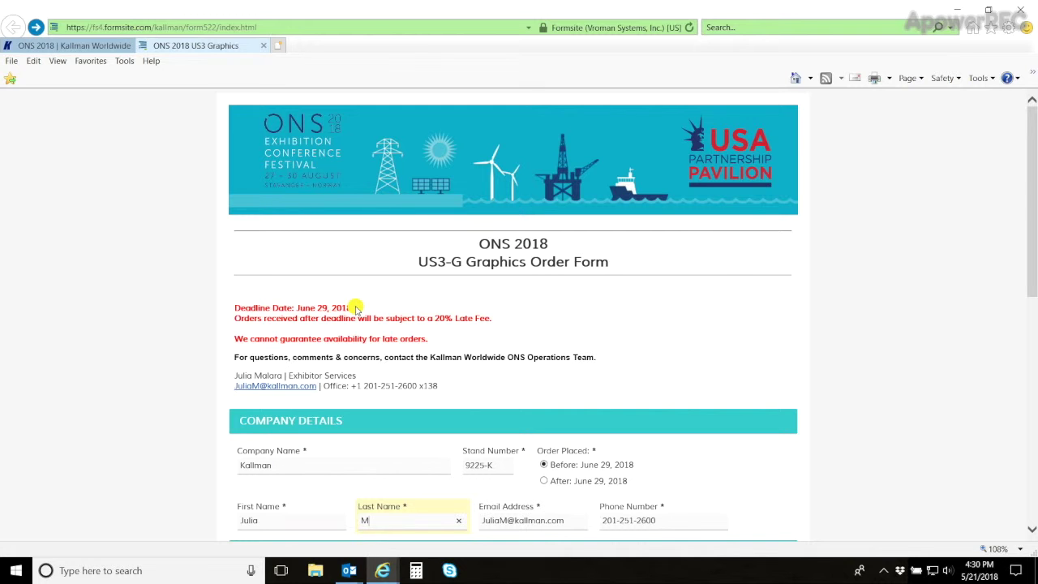
scroll(356, 308, down, 3)
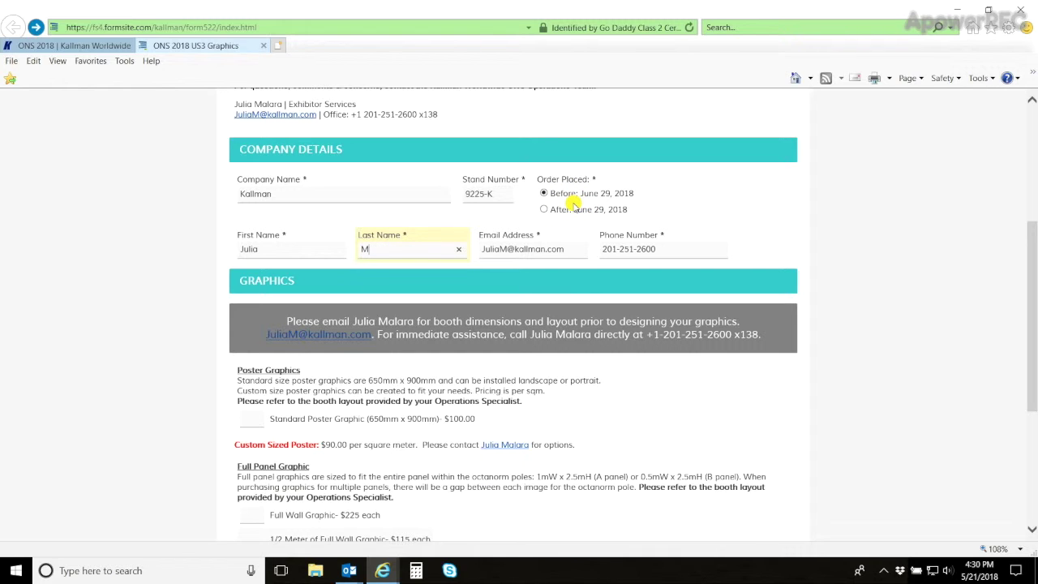
scroll(627, 381, down, 3)
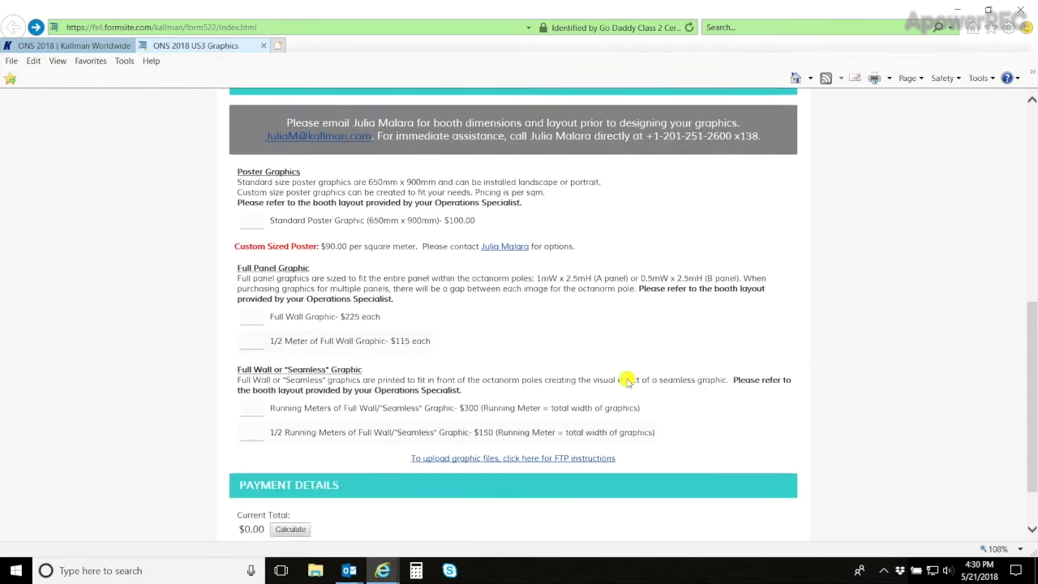
scroll(627, 382, down, 1)
scroll(325, 434, up, 1)
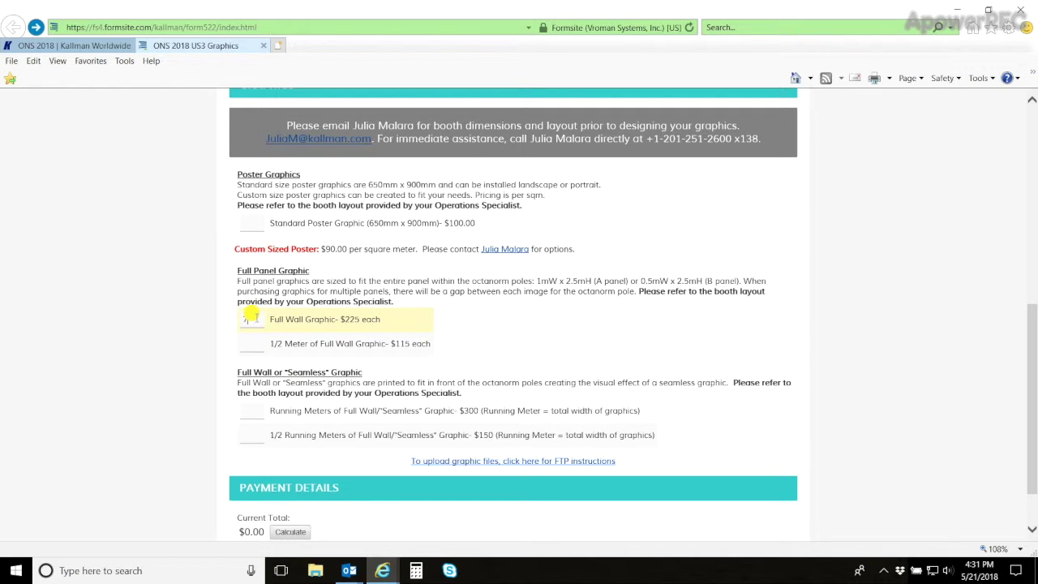
- Enter 2 half-meters of Full Wall Graphic, recalculate, then clear both Full Panel quantities
click(244, 343)
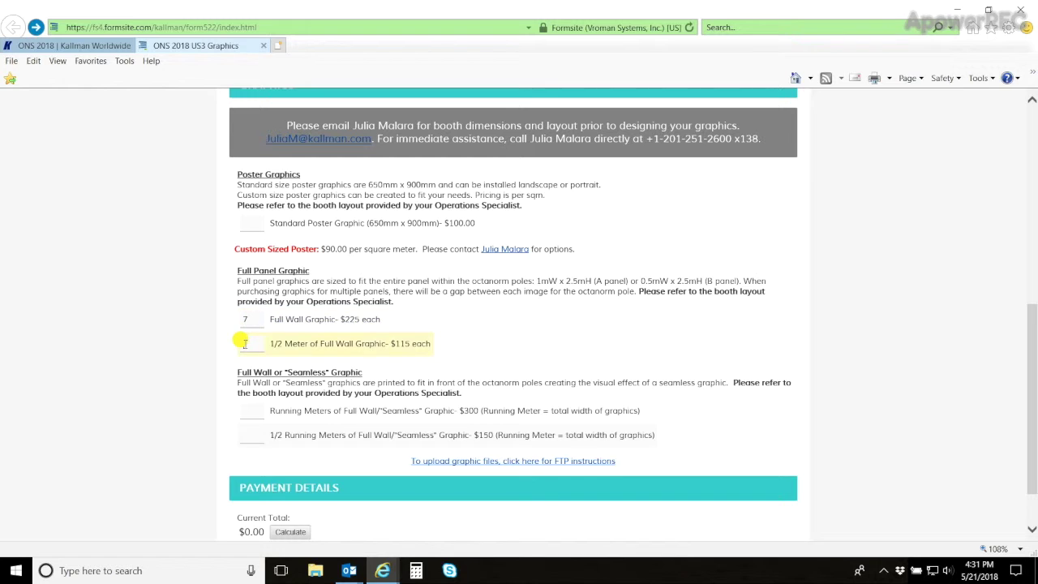
text(2)
click(293, 532)
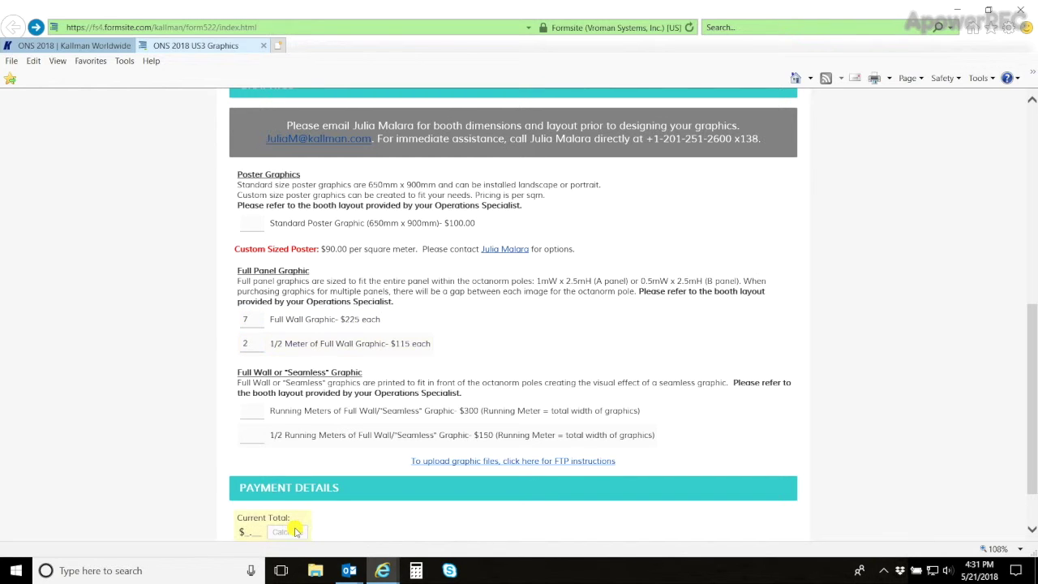
double_click(244, 318)
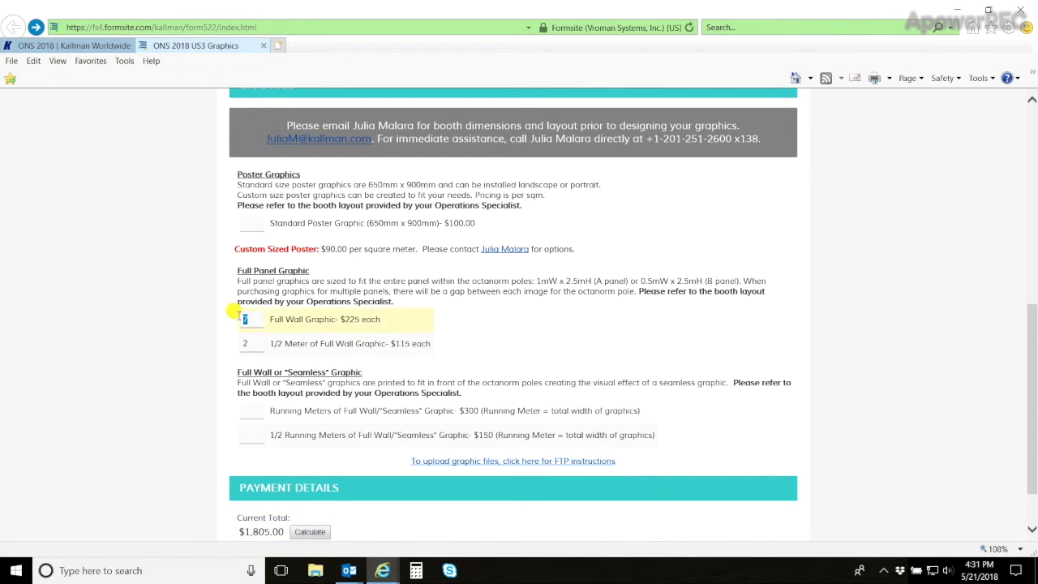
key(Delete)
double_click(244, 343)
key(Delete)
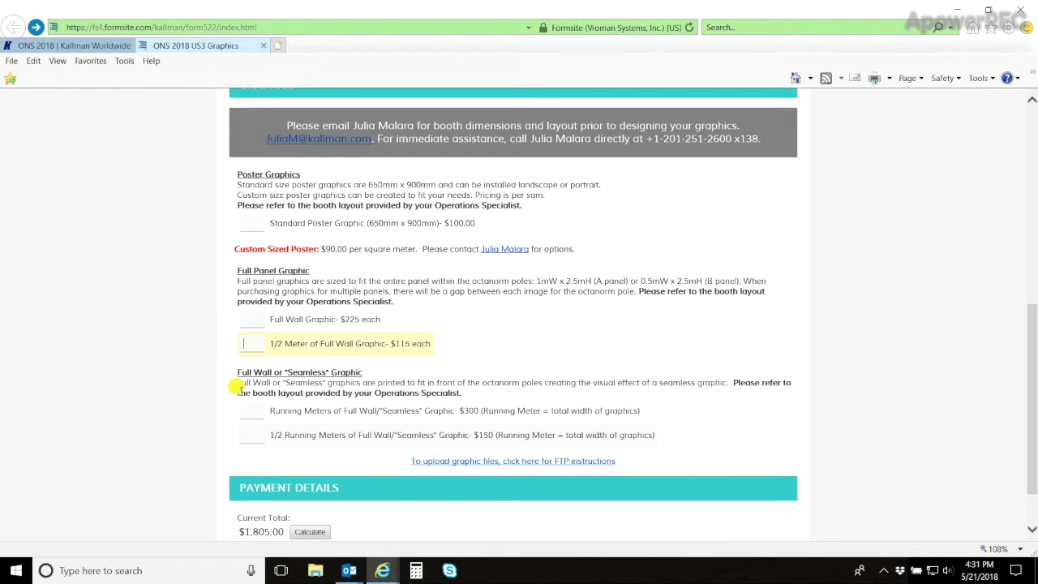
- Enter 7 Running Meters and 2 half Running Meters of seamless graphic, recalculating to $2,400.00
text(7)
click(251, 433)
text(2)
click(316, 532)
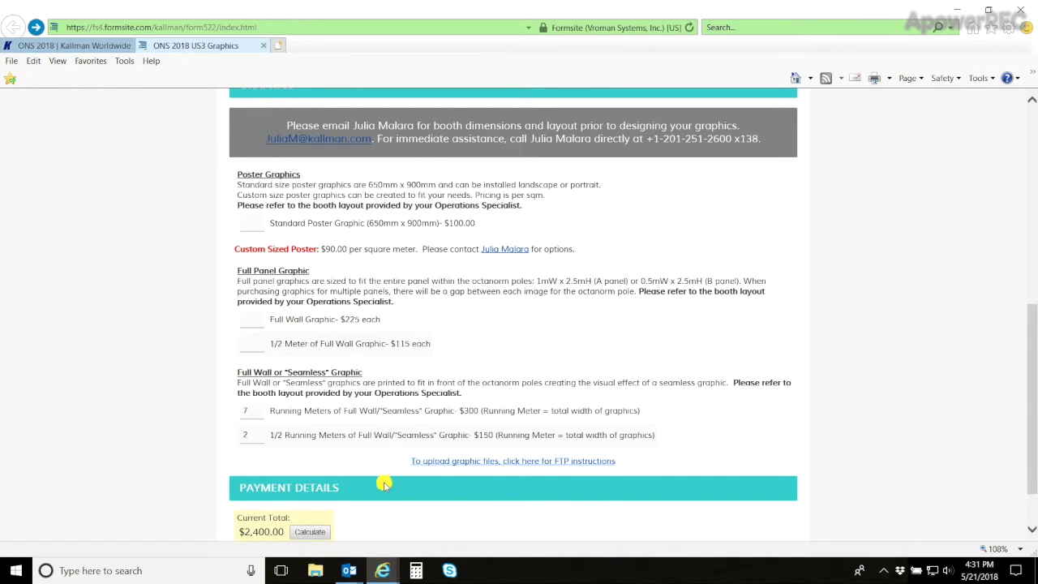
scroll(382, 483, down, 1)
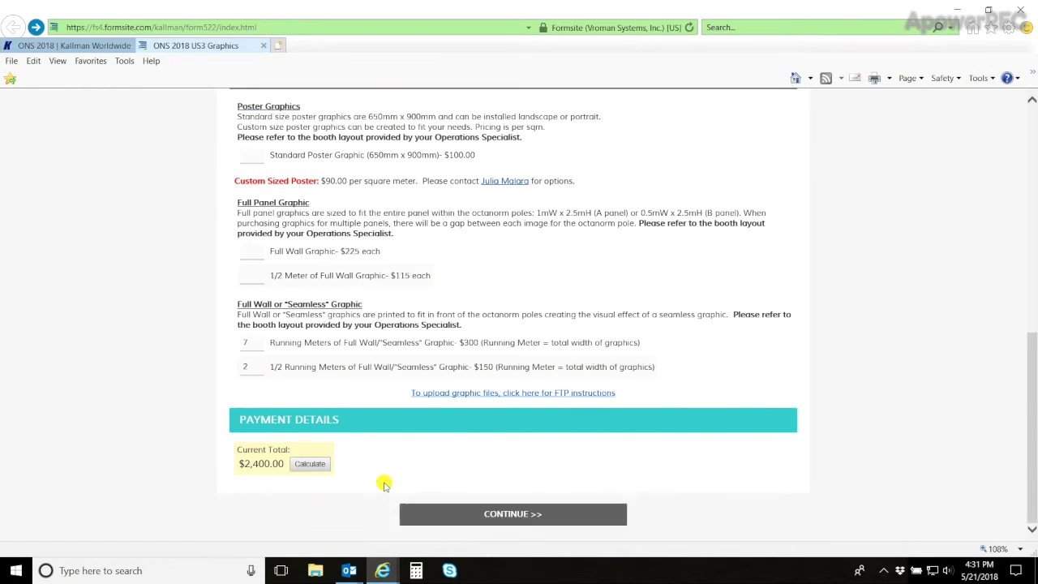
- Continue to the $2,400.00 Order Summary and payment page, then return to the Kallman ONS 2018 tab
click(514, 516)
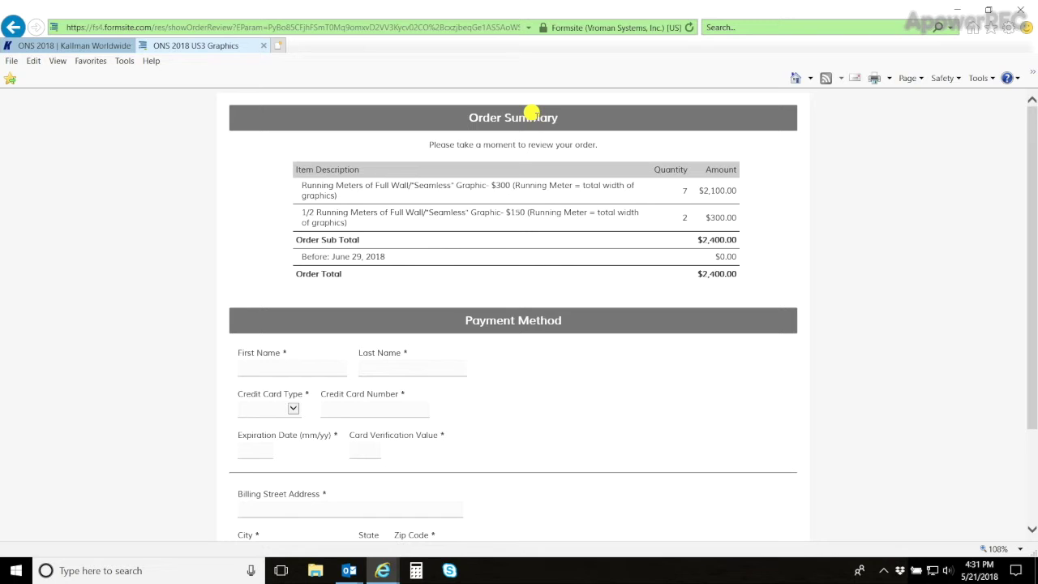
scroll(521, 378, down, 1)
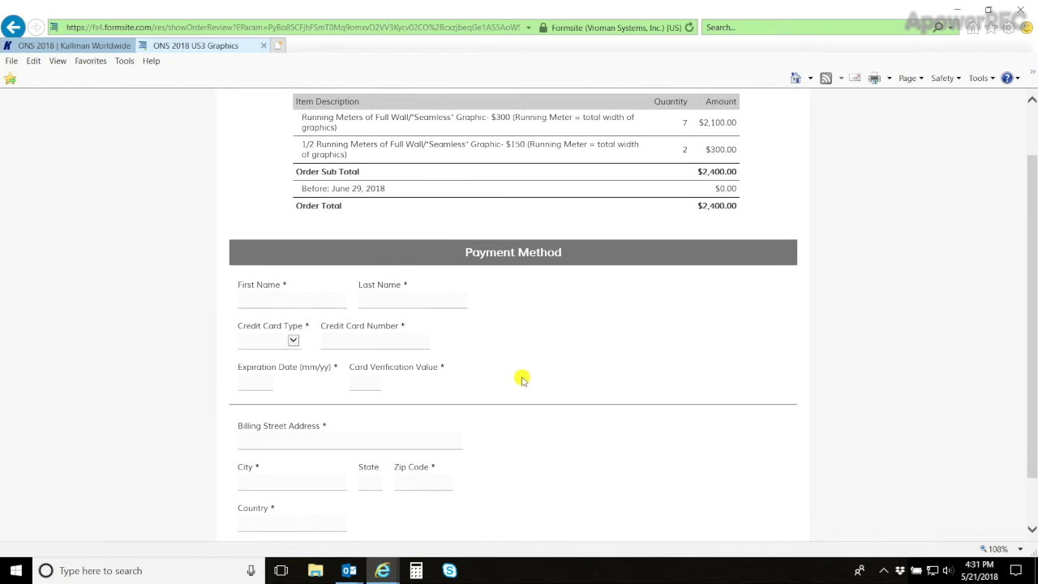
scroll(523, 376, down, 1)
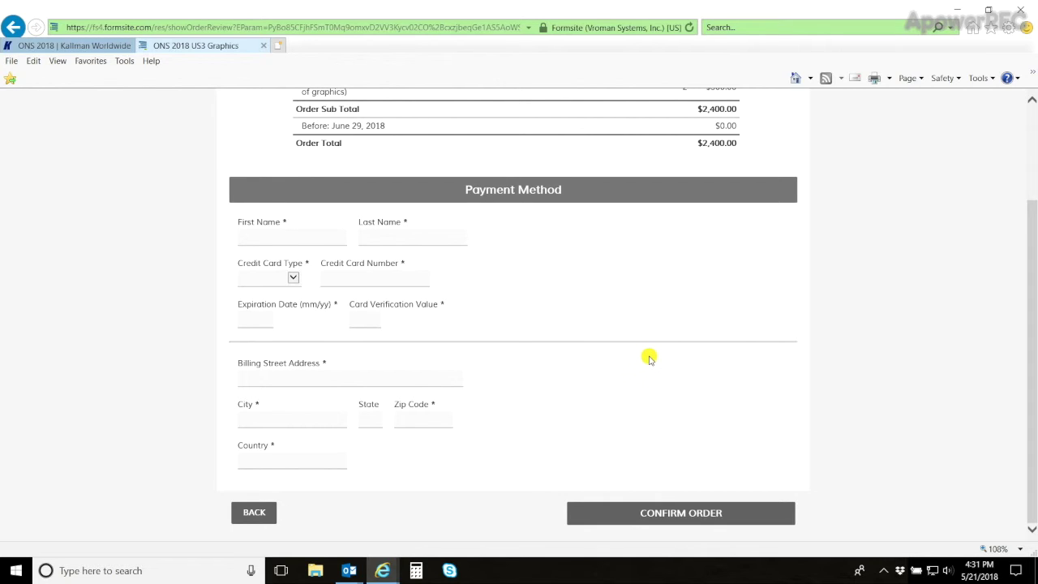
click(83, 47)
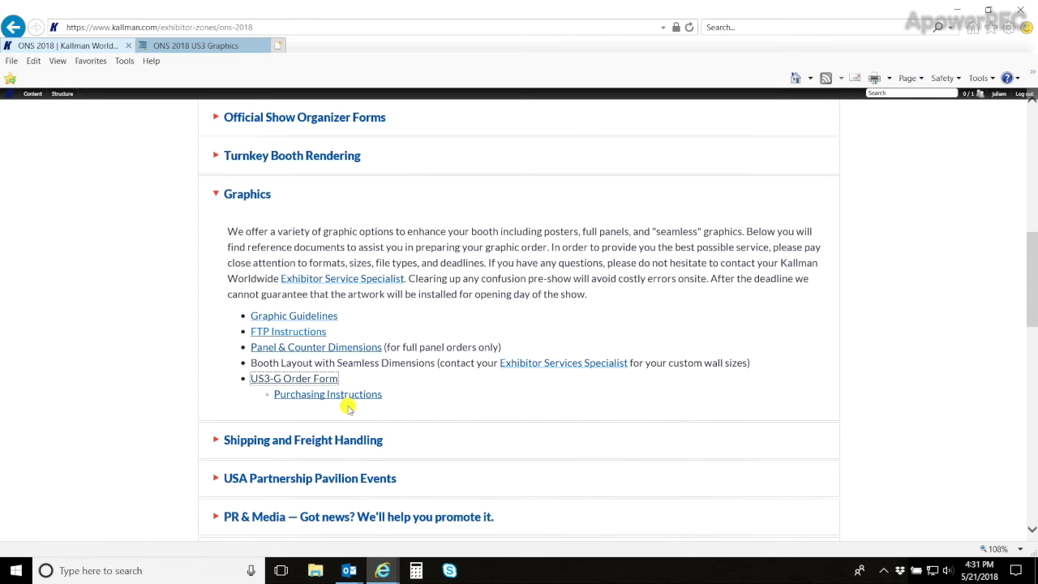